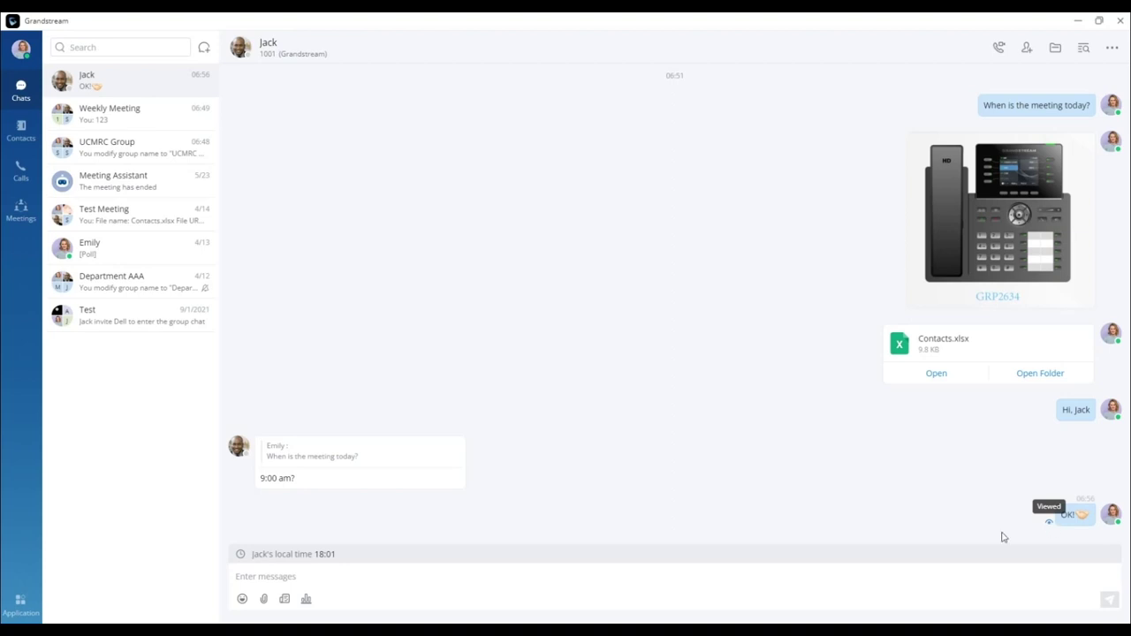
# Send the message "hi" in the open one-to-one chat and view the contact's profile card
pyautogui.write('hi')
pyautogui.press('Return')
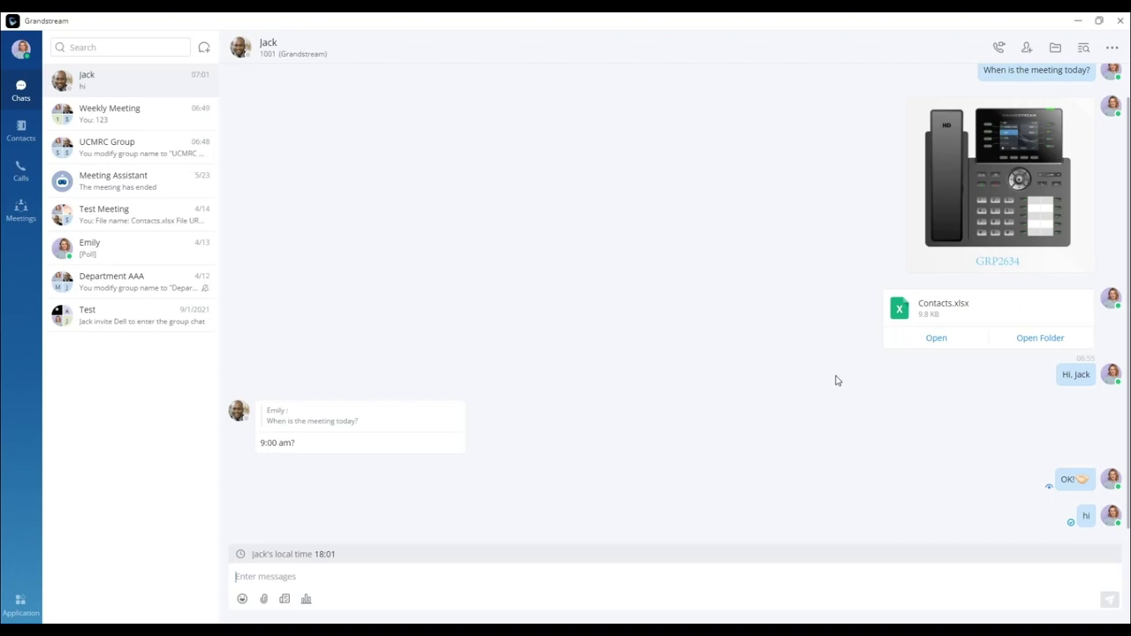
pyautogui.click(241, 46)
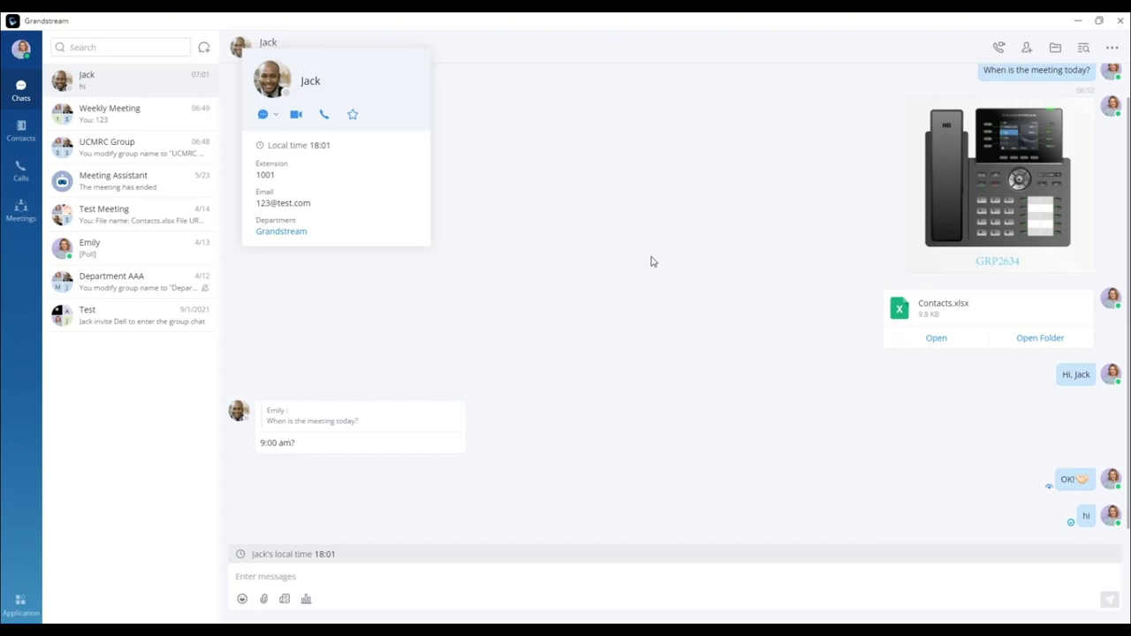
pyautogui.click(651, 260)
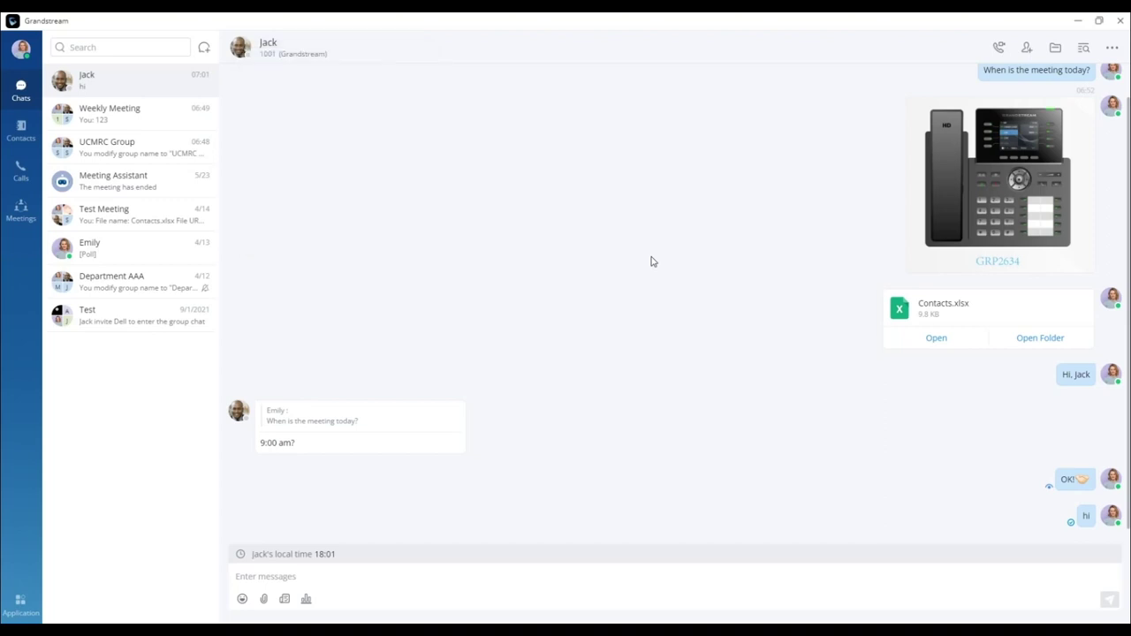
# View the GRP2634 phone image from the chat enlarged and rotate it through a full turn
pyautogui.click(947, 209)
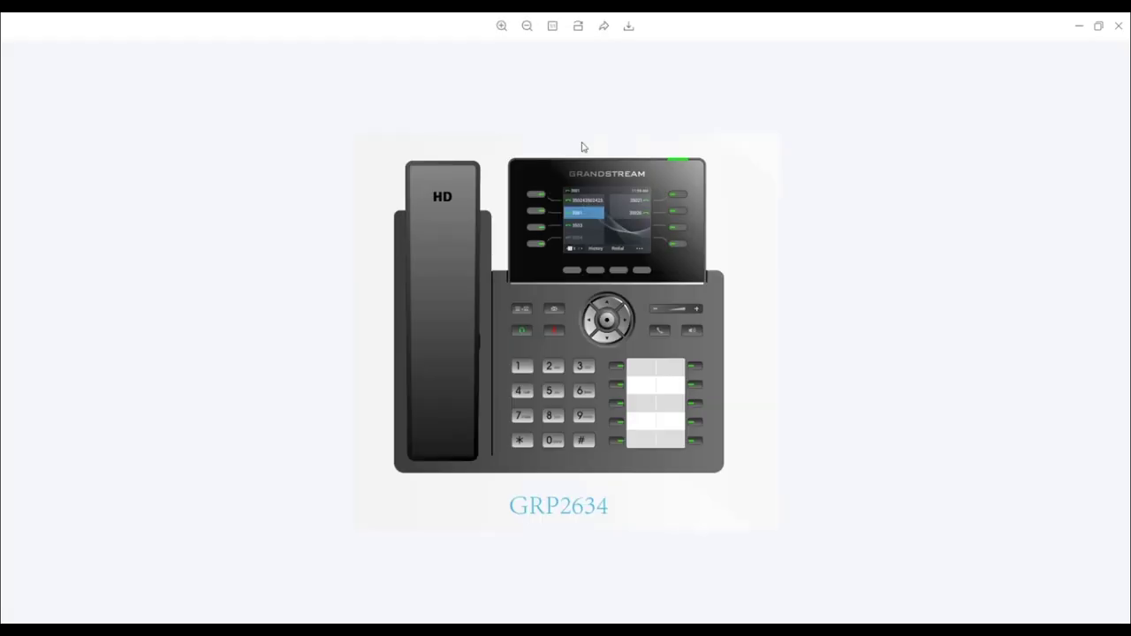
pyautogui.click(577, 27)
pyautogui.click(577, 28)
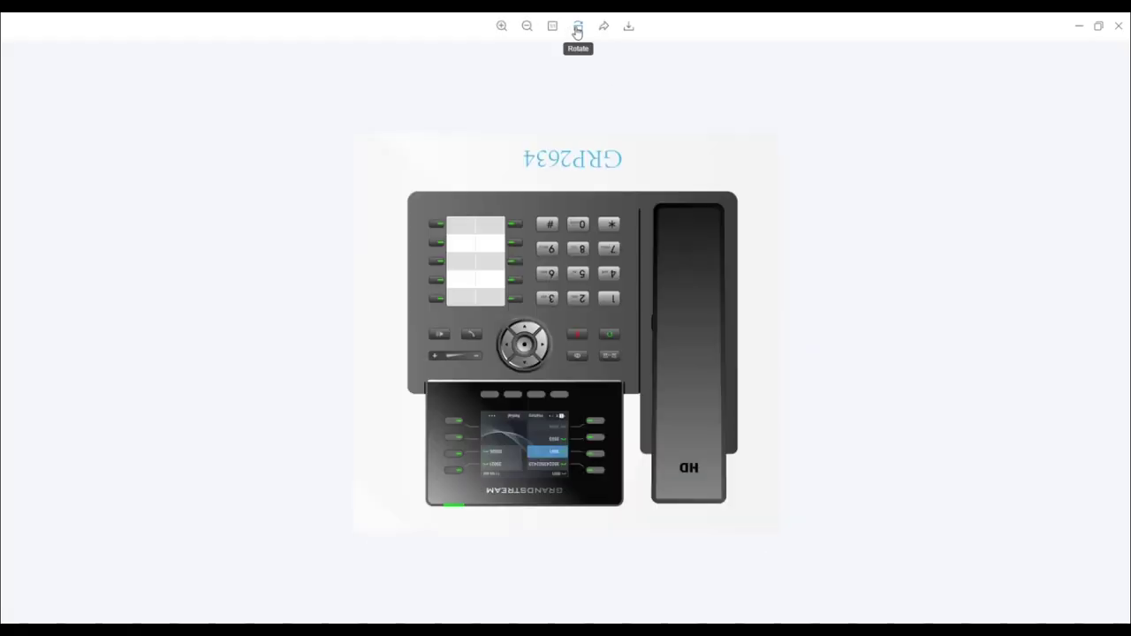
pyautogui.click(577, 27)
pyautogui.click(577, 27)
# Look through the recent chats offered for forwarding the phone image and close the list without forwarding
pyautogui.click(604, 27)
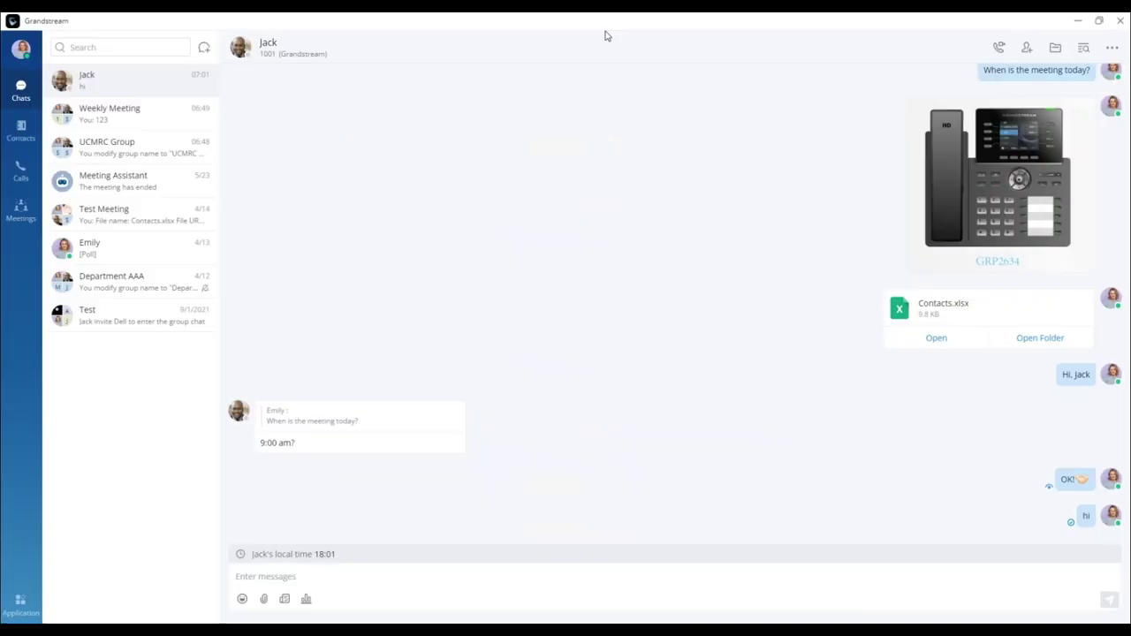
pyautogui.scroll(-1, 512, 327)
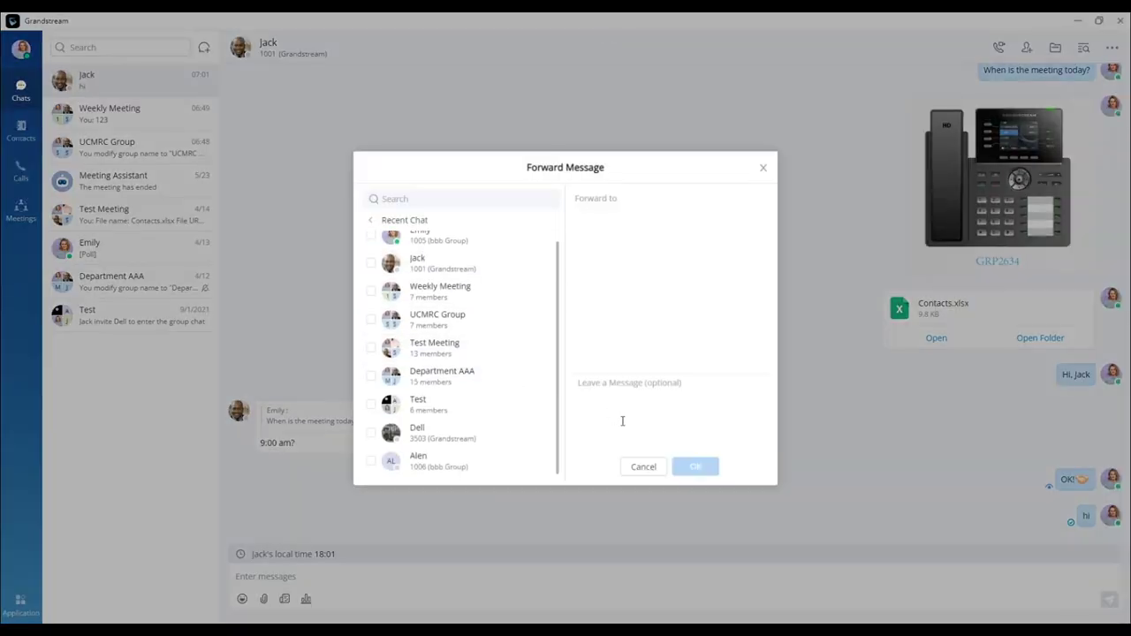
pyautogui.click(644, 467)
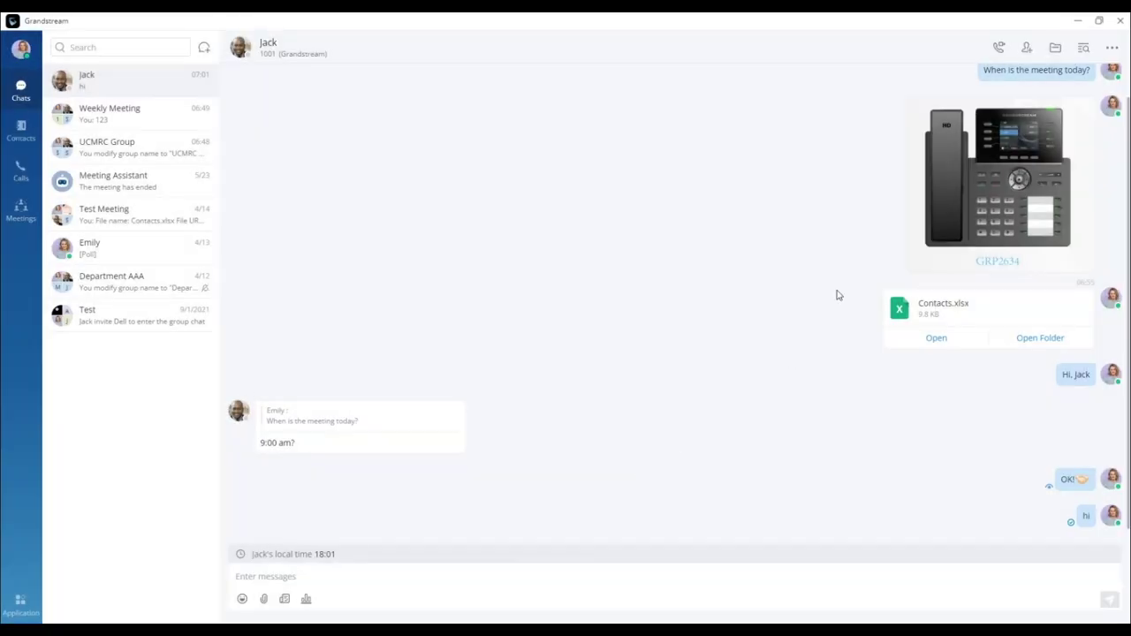
# Select multiple messages in the chat: the phone image, Contacts.xlsx, "When is the meeting today?" and the greeting below the file
pyautogui.rightClick(992, 159)
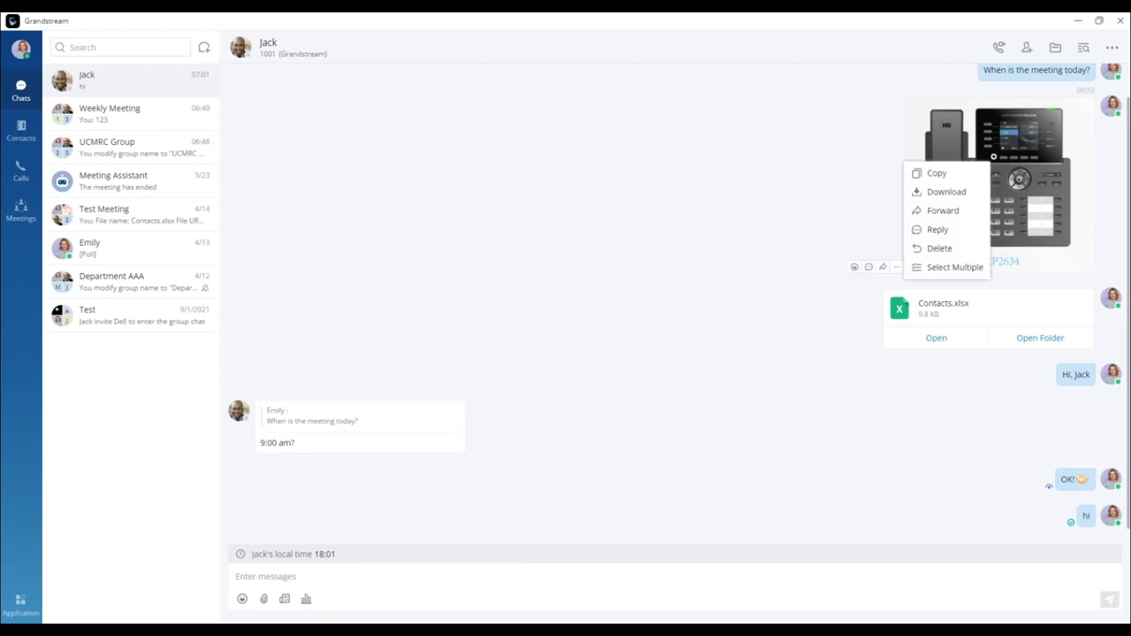
pyautogui.click(968, 269)
pyautogui.click(989, 300)
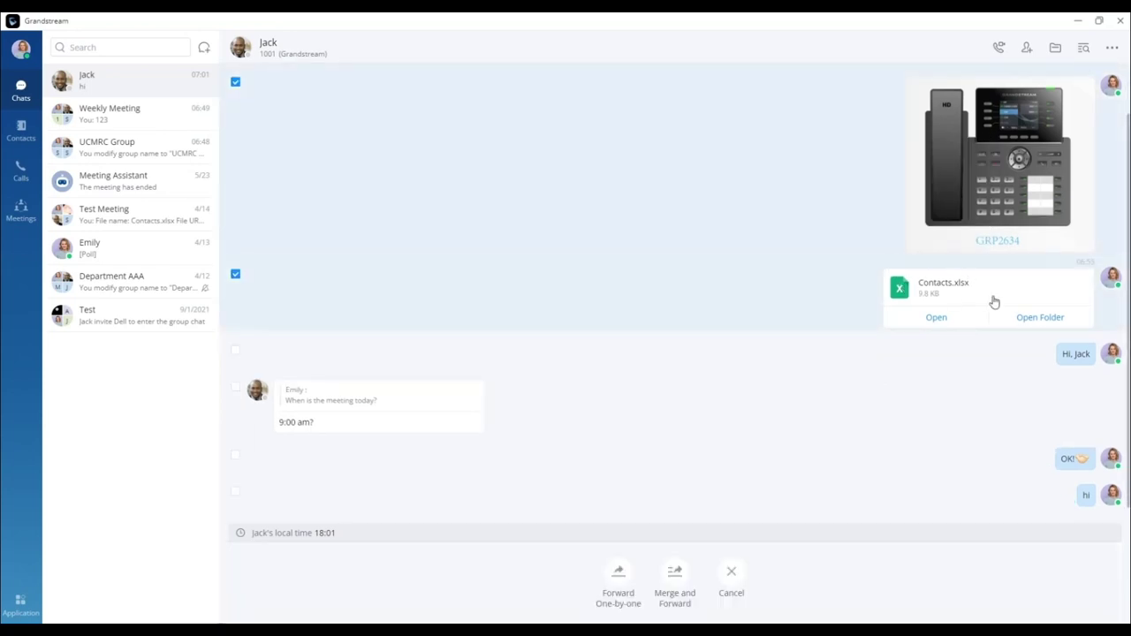
pyautogui.scroll(1, 1013, 220)
pyautogui.click(1007, 113)
pyautogui.click(1089, 414)
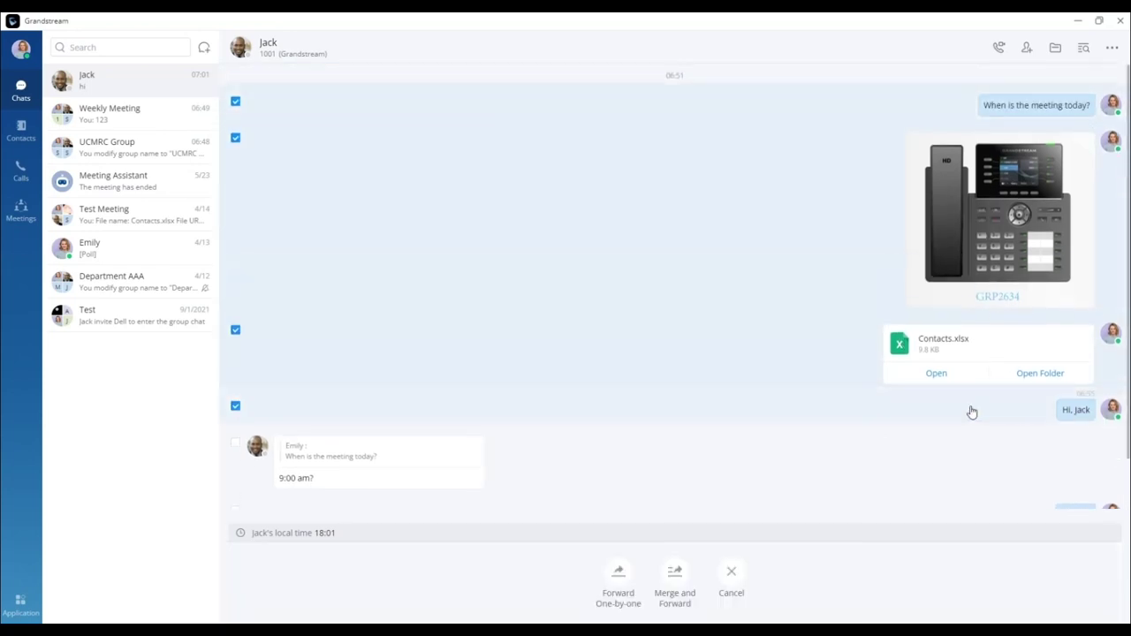
# Merge the selected messages and forward them to the Weekly Meeting group
pyautogui.click(675, 576)
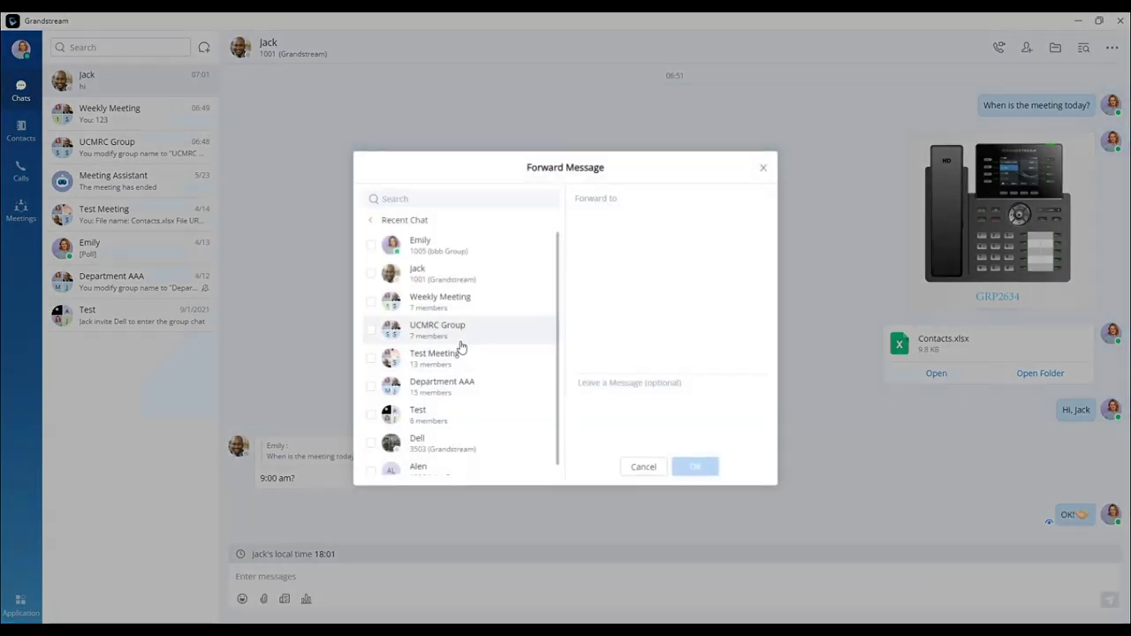
pyautogui.click(457, 303)
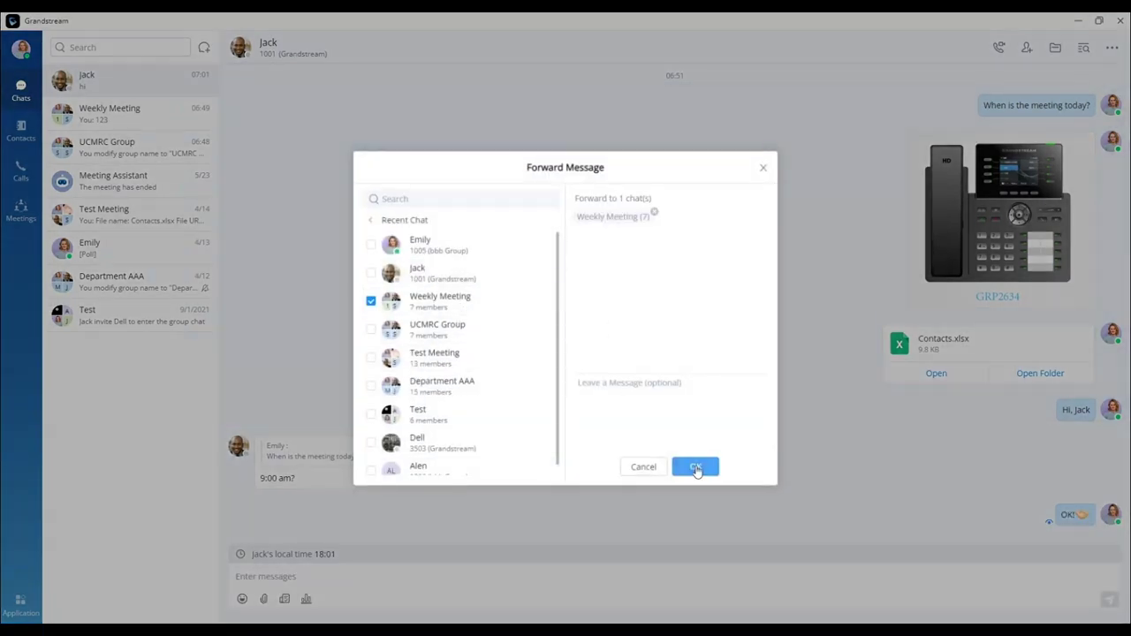
pyautogui.click(695, 467)
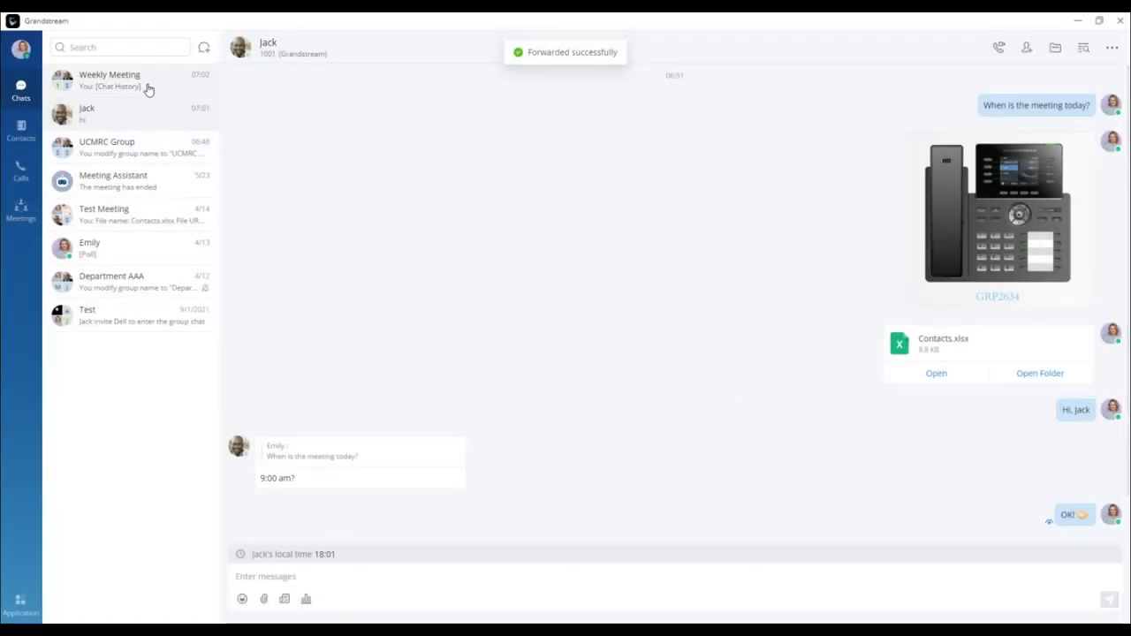
# Review the forwarded chat history in the Weekly Meeting chat and close it
pyautogui.click(148, 85)
pyautogui.click(946, 211)
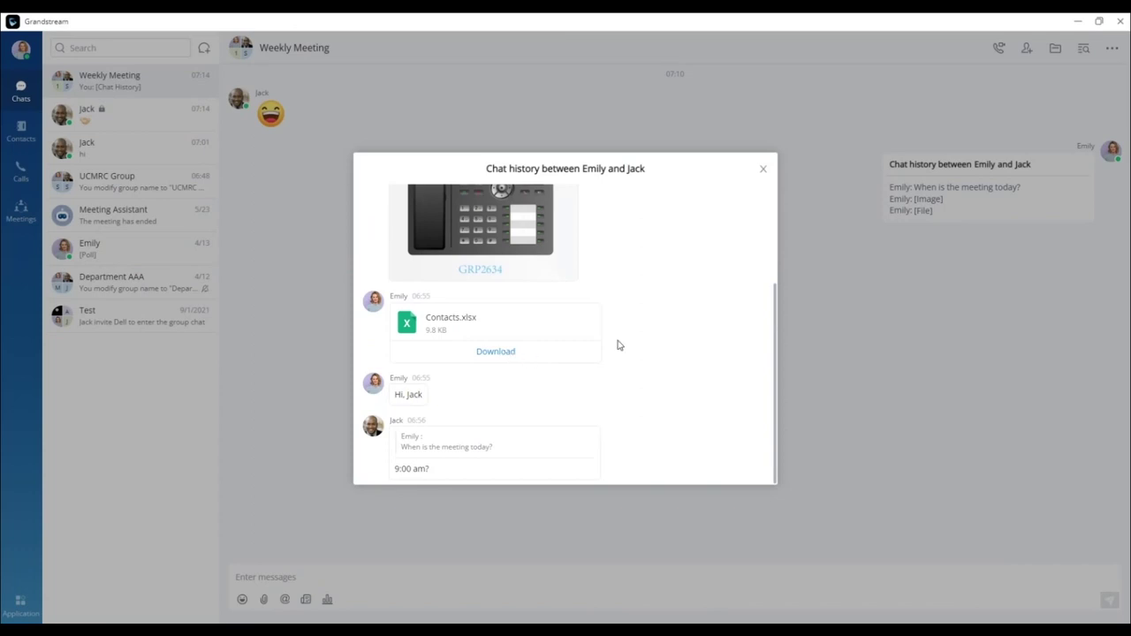
pyautogui.click(761, 171)
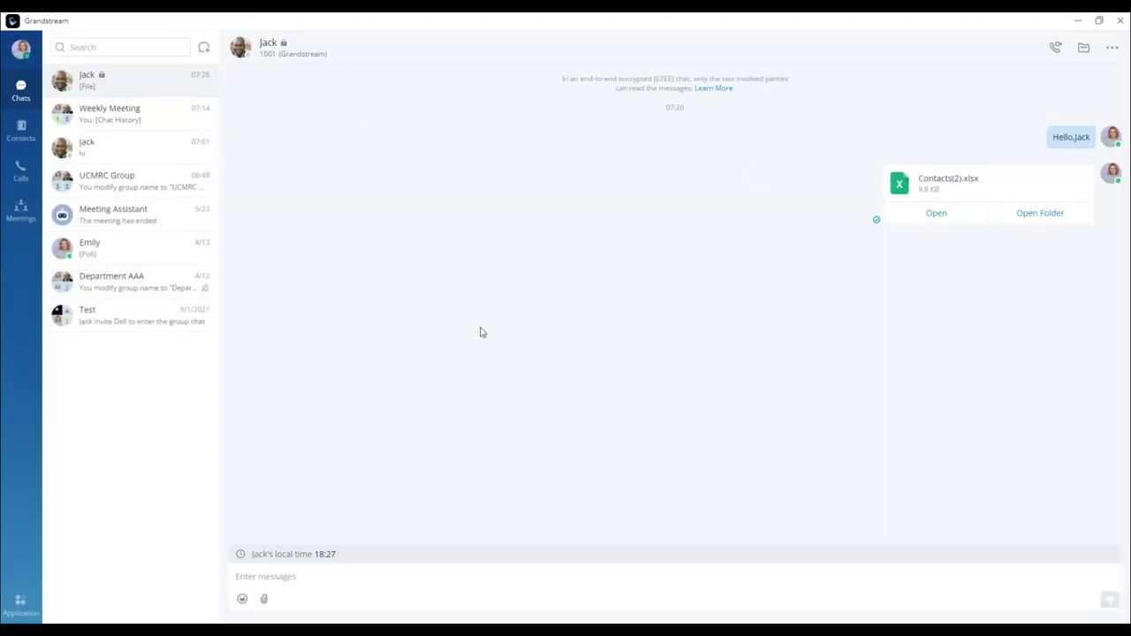
# Start an E2EE chat with the contact from the contact's profile card
pyautogui.click(245, 50)
pyautogui.click(278, 115)
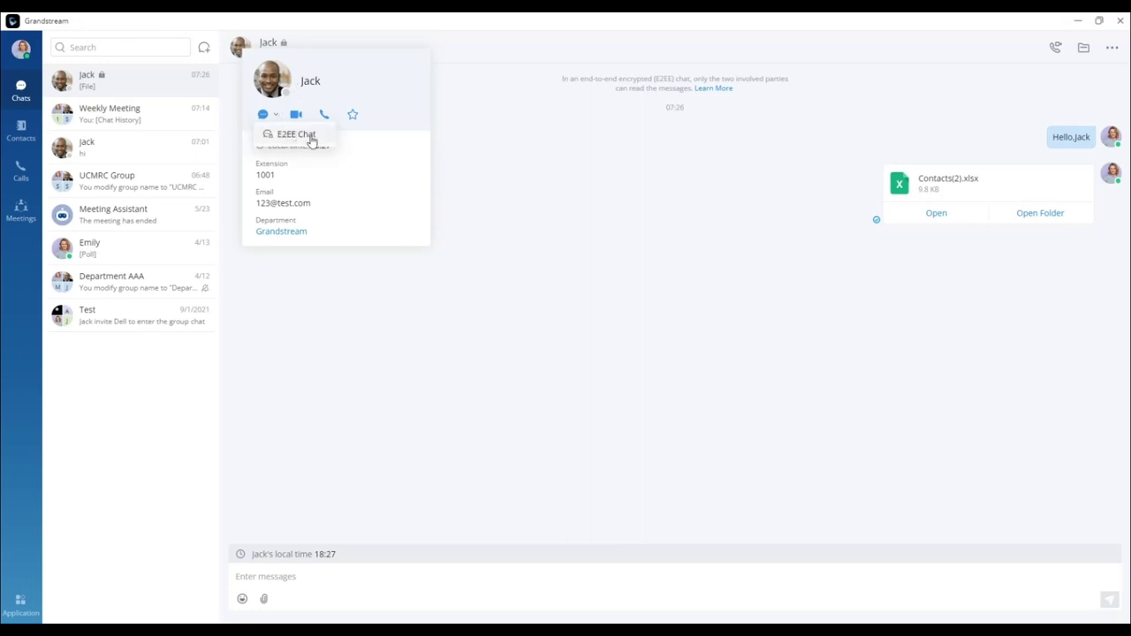
pyautogui.click(305, 135)
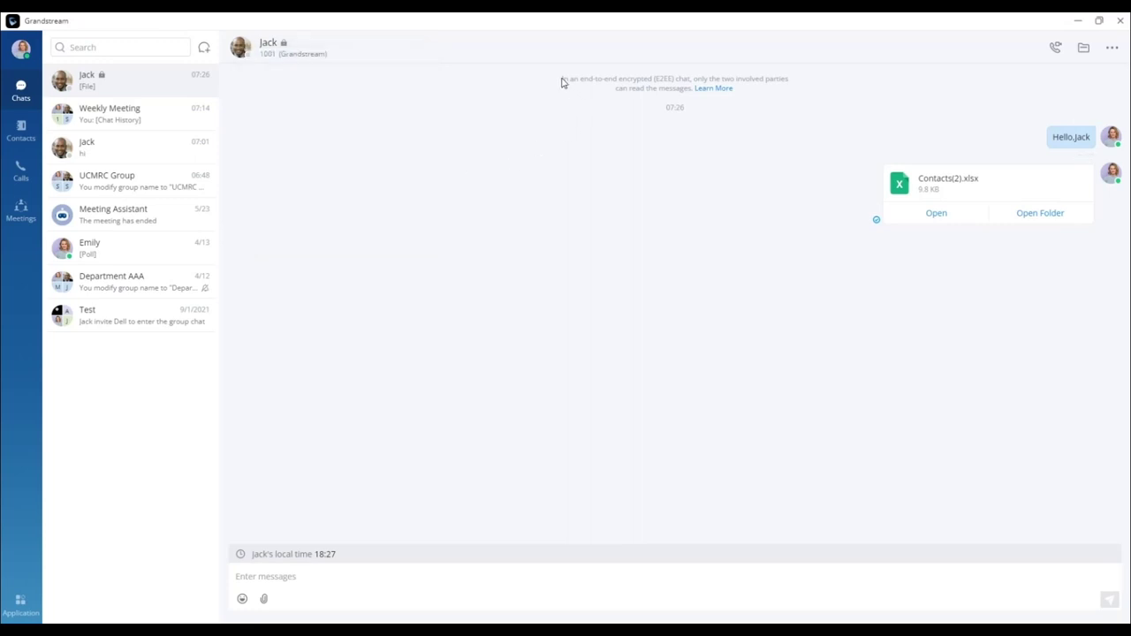
# Read the end-to-end encryption notice in the chat and the online user guide's sections on syncing and exporting the secret key
pyautogui.moveTo(562, 83); pyautogui.dragTo(750, 95)
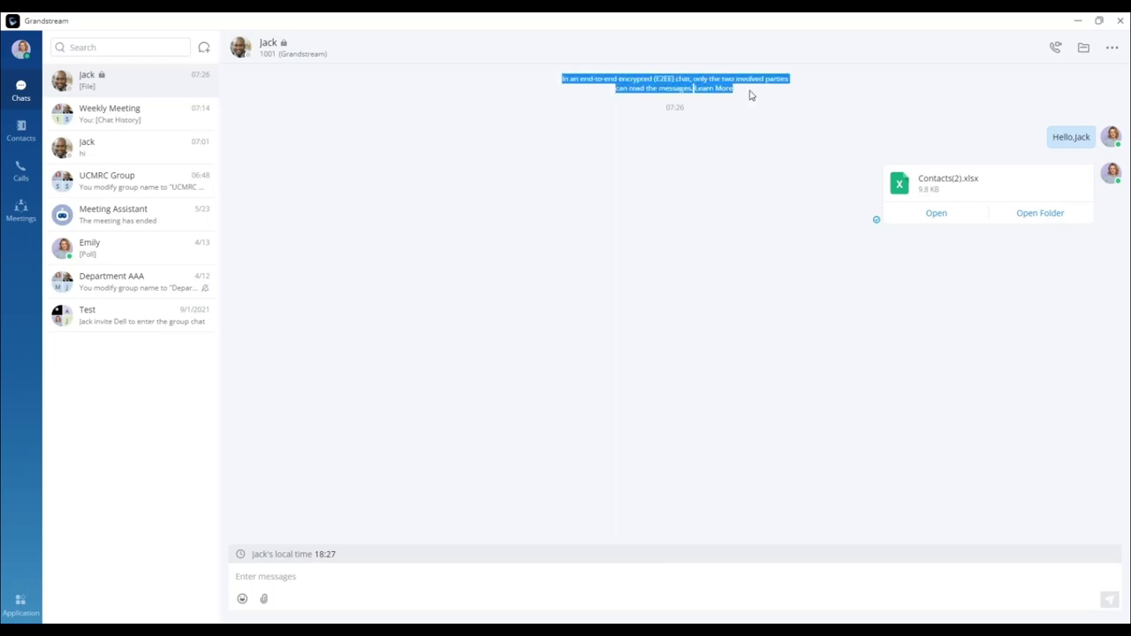
pyautogui.click(725, 104)
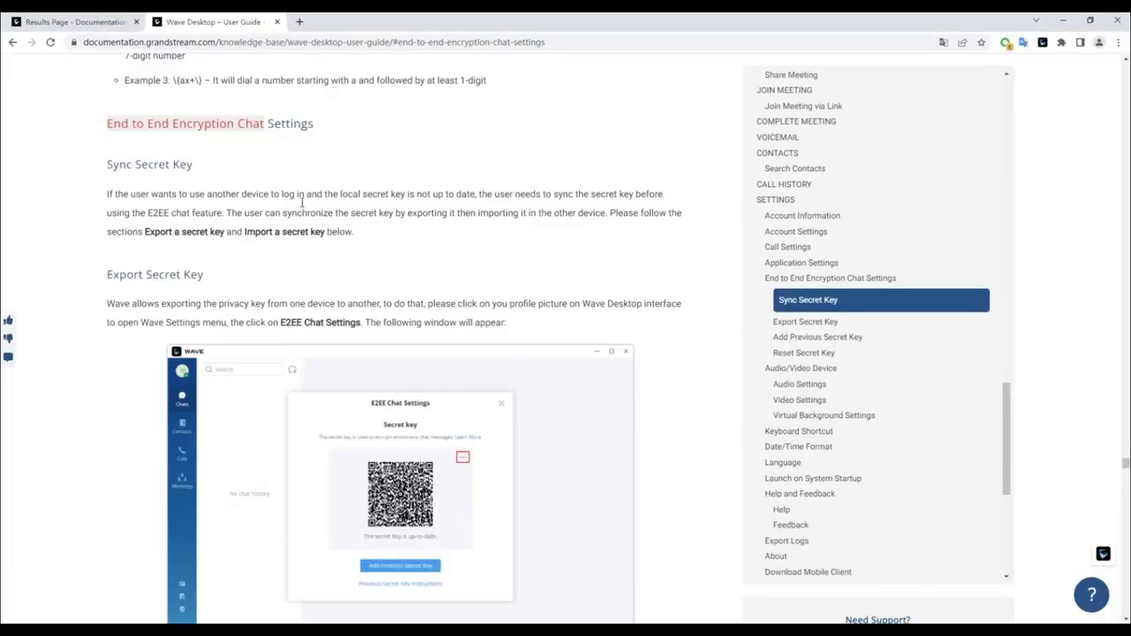
pyautogui.scroll(-4, 405, 425)
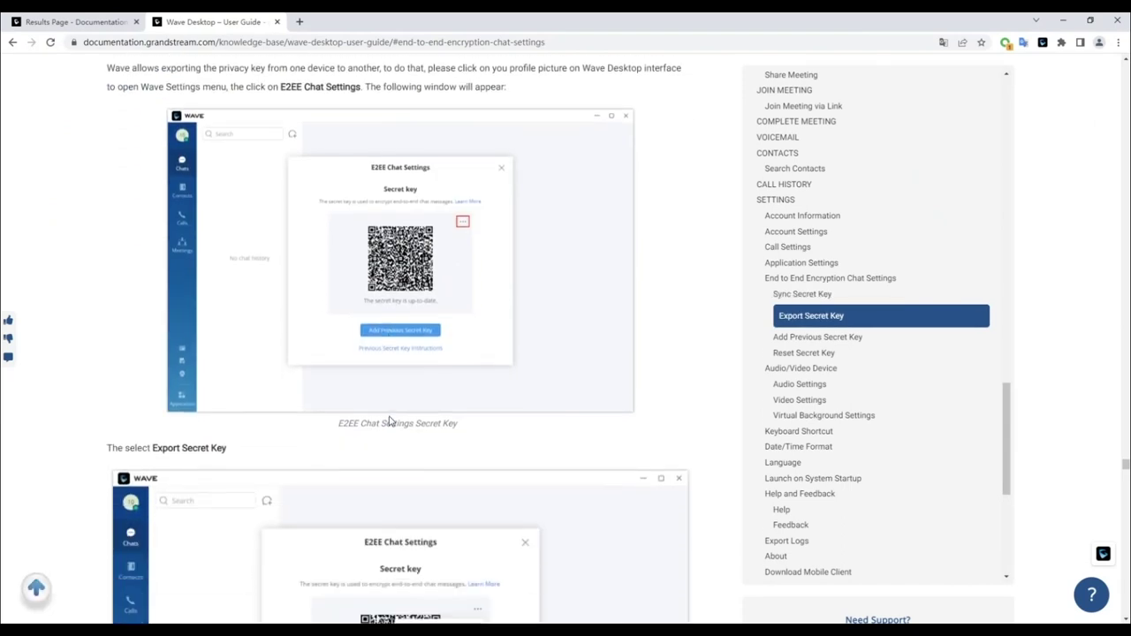
pyautogui.scroll(-1, 405, 425)
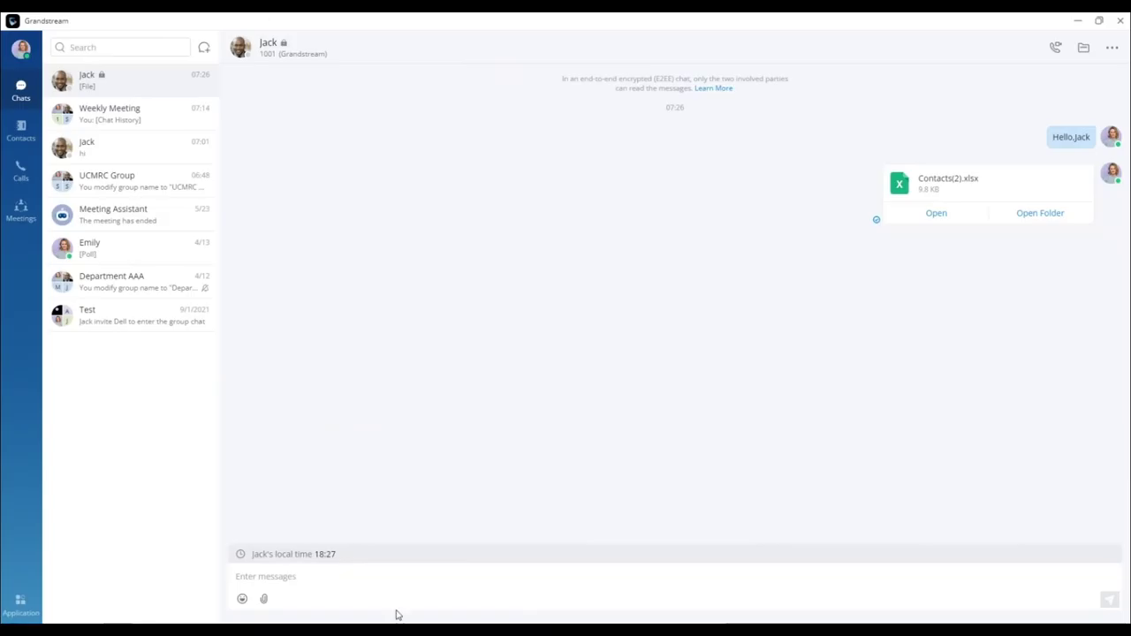
# Send the message "Hi" in the end-to-end encrypted chat
pyautogui.click(343, 579)
pyautogui.write('Hi')
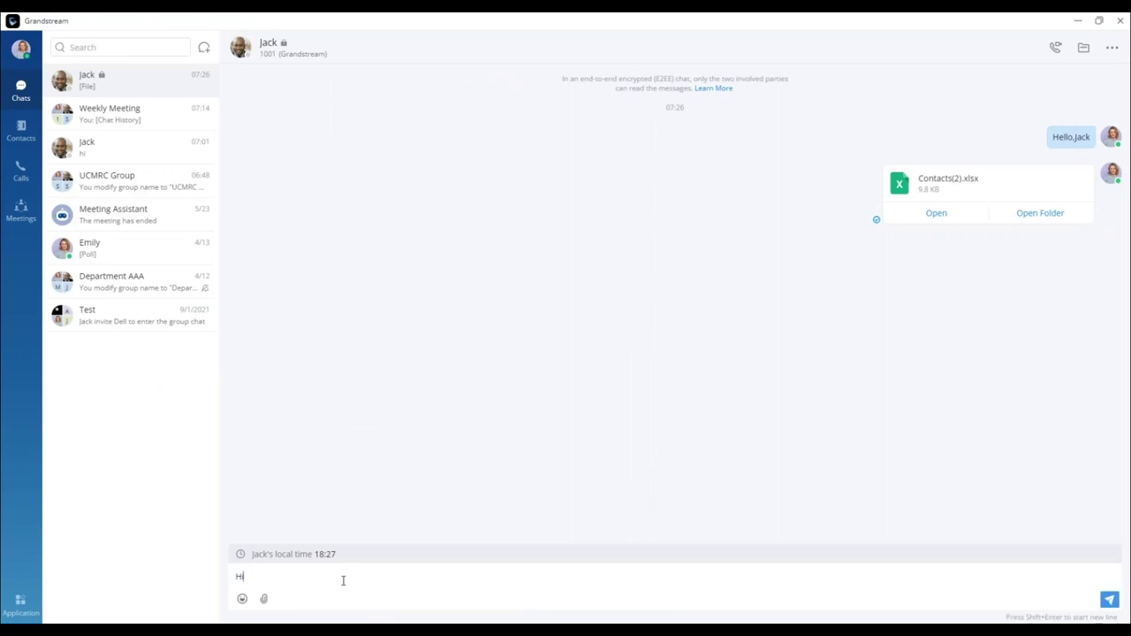
pyautogui.press('Return')
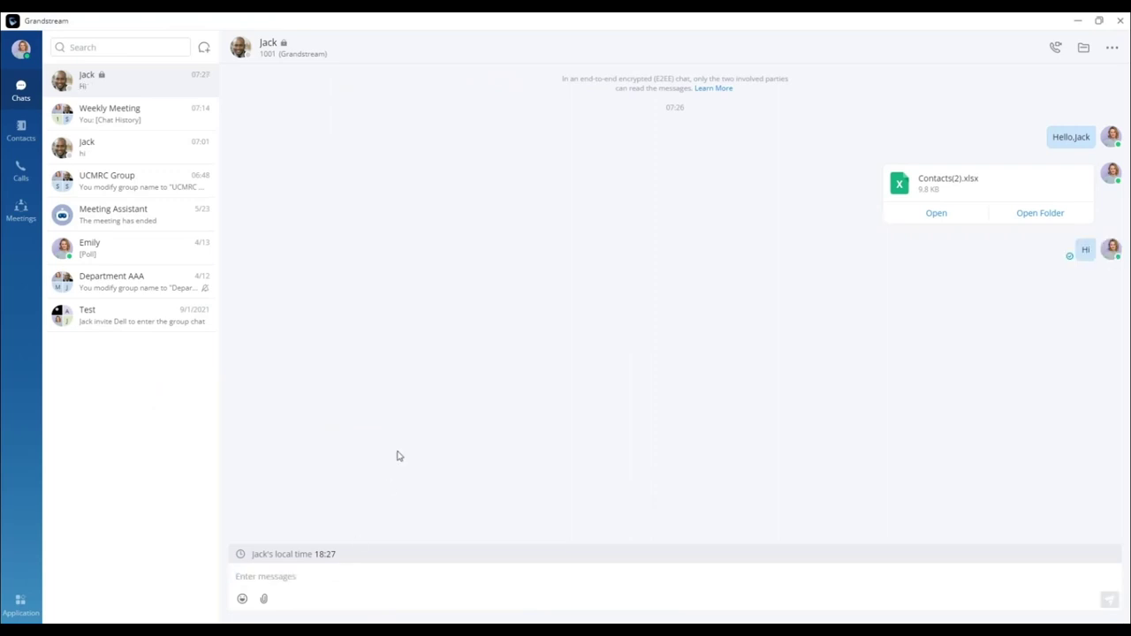
# Log out, log in with the recipient's extension number using the filled-in password, and open the received encrypted chat
pyautogui.click(22, 51)
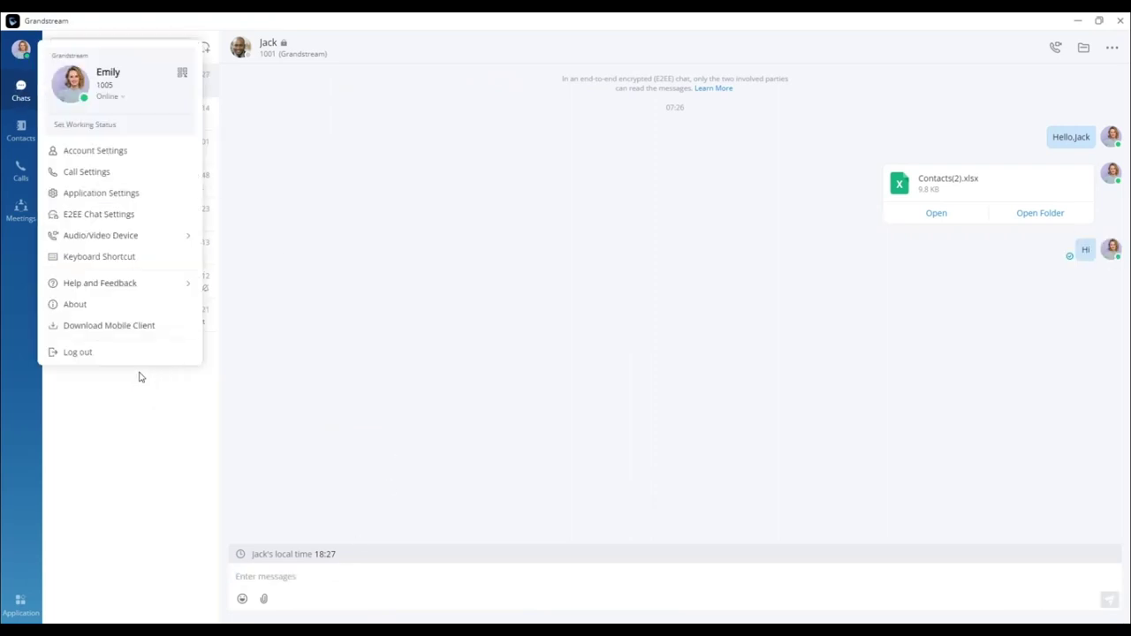
pyautogui.click(124, 352)
pyautogui.click(704, 300)
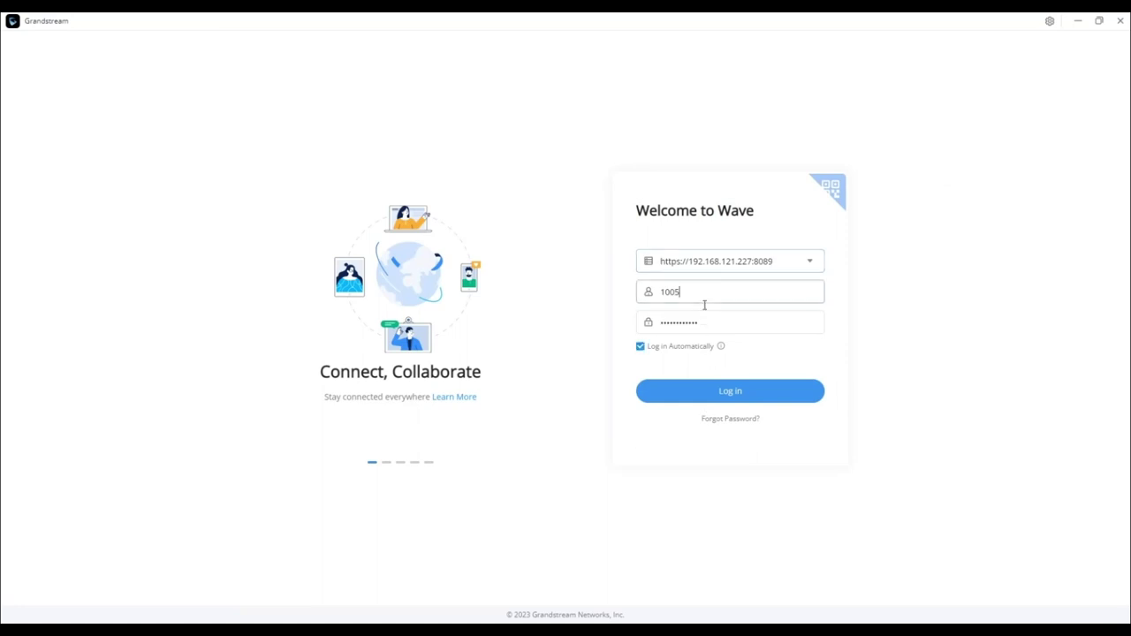
pyautogui.press('BackSpace')
pyautogui.write('1')
pyautogui.click(690, 393)
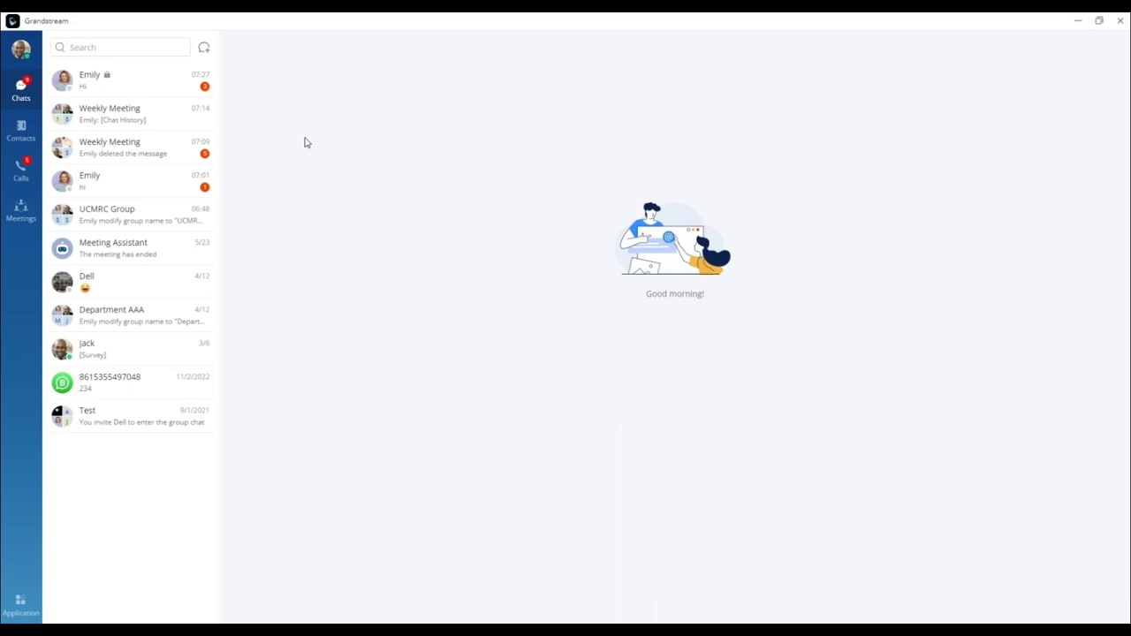
pyautogui.click(167, 89)
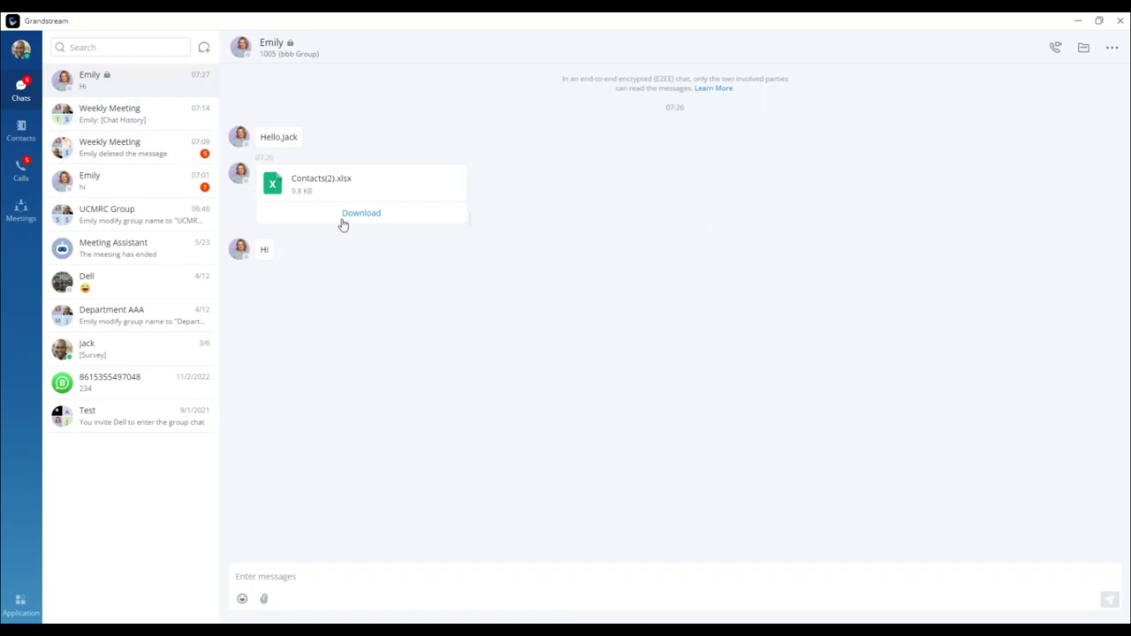
# Open the E2EE chat settings and display the further options for the secret key
pyautogui.click(23, 59)
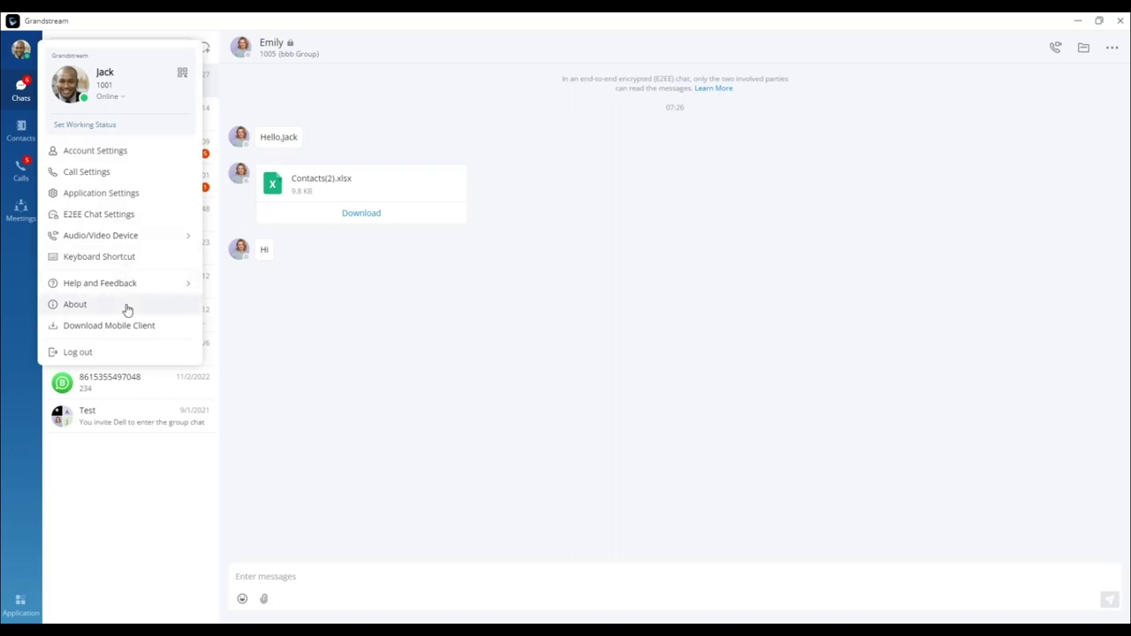
pyautogui.click(113, 214)
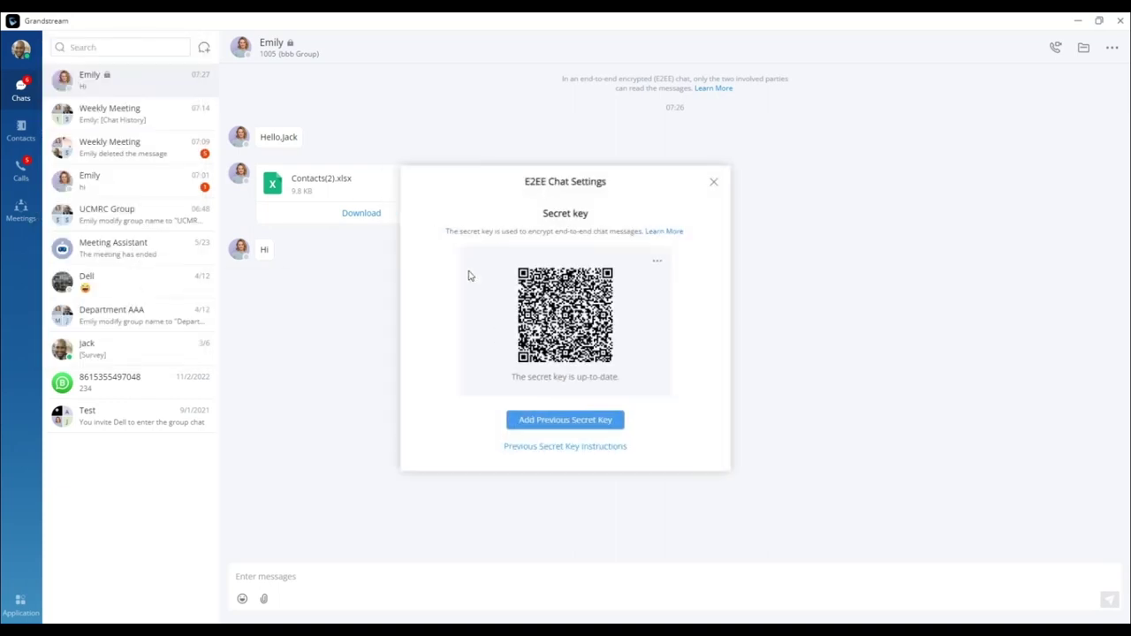
pyautogui.click(657, 261)
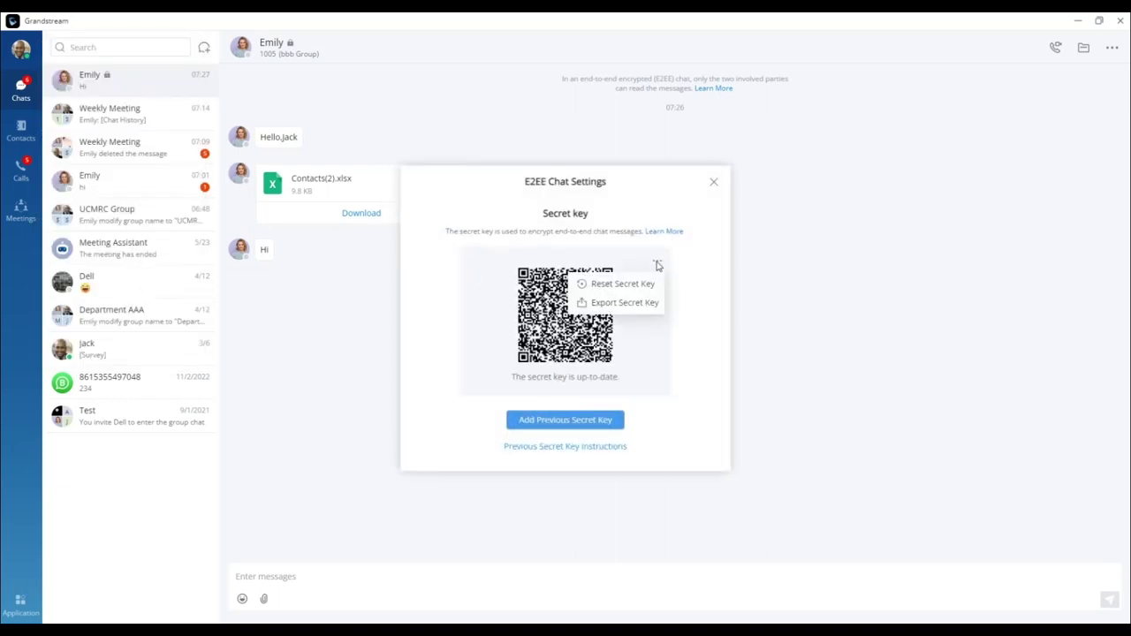